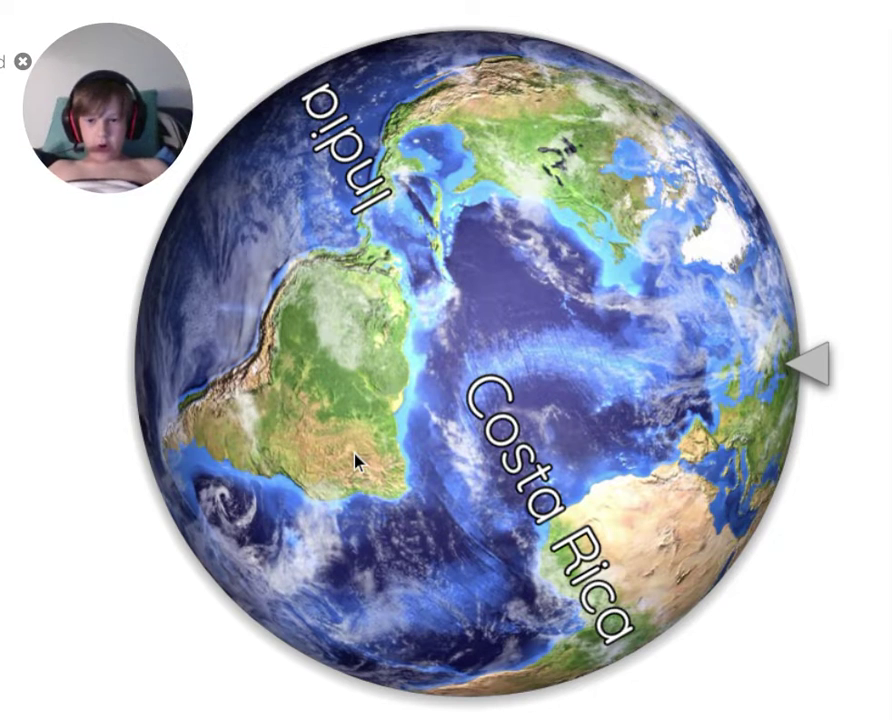
Spin the country wheel again, leaving India as the only name on it
click(434, 398)
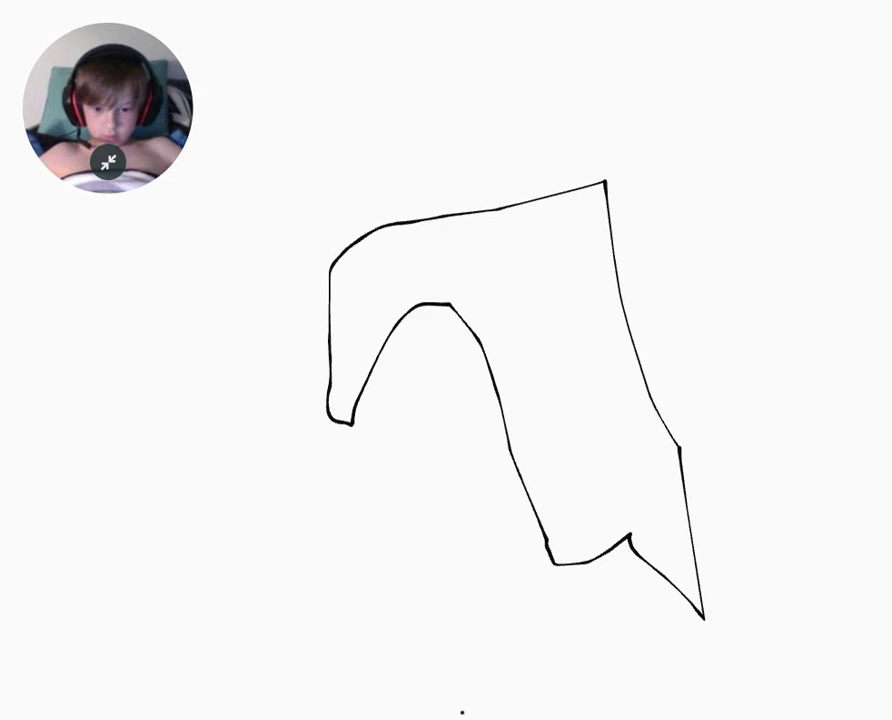
Extend the Costa Rica outline with a short stroke at its lower end
drag(558, 563, 615, 545)
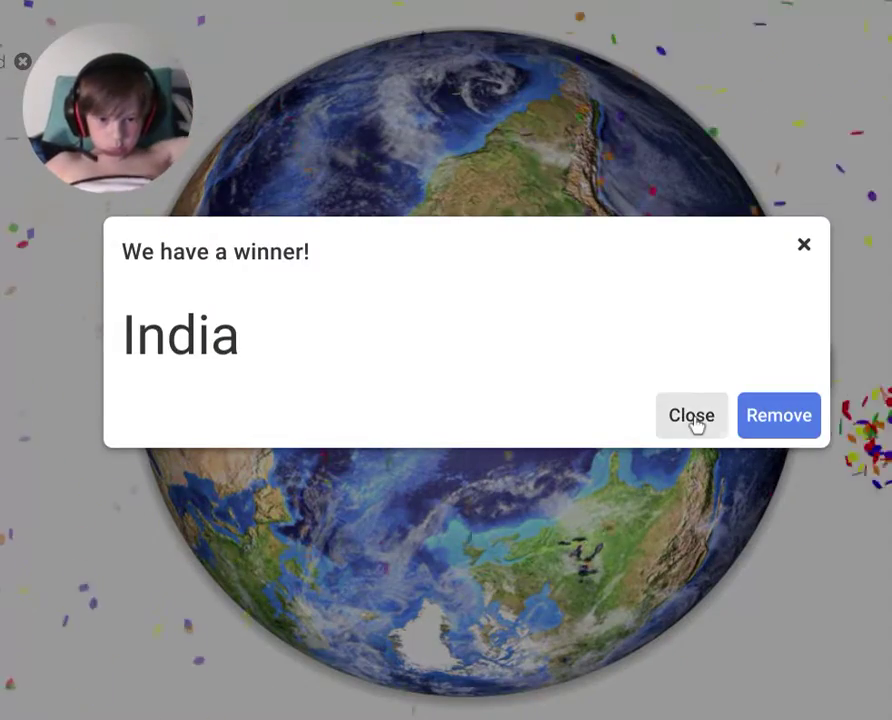
Close the 'We have a winner!' announcement for India
click(693, 418)
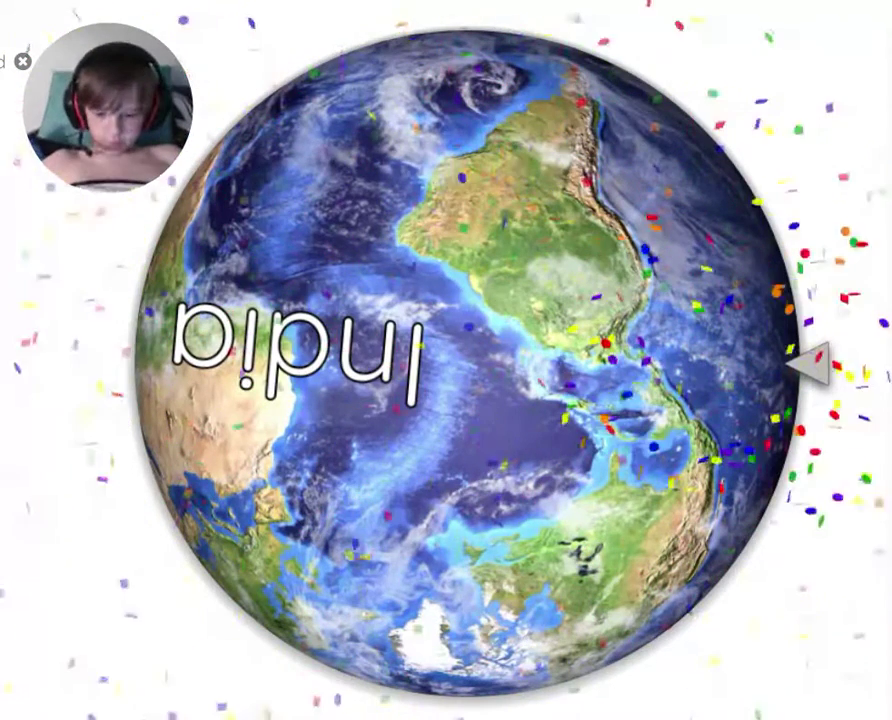
Add 'South America' as a new entry on the wheel
text(South)
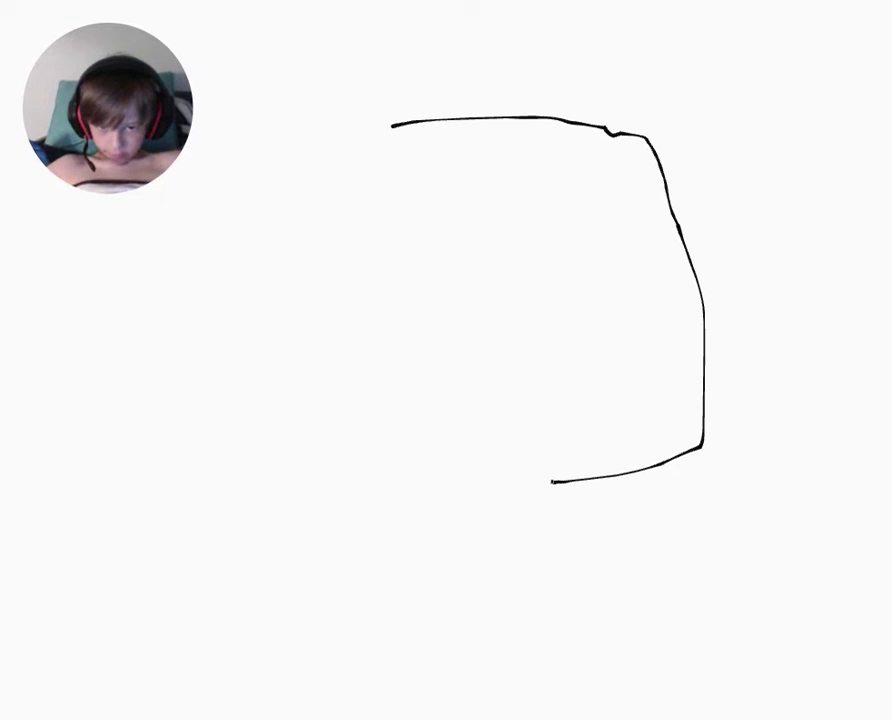
Undo the short stroke and the bottom curved stroke of the outline
key(ctrl+z)
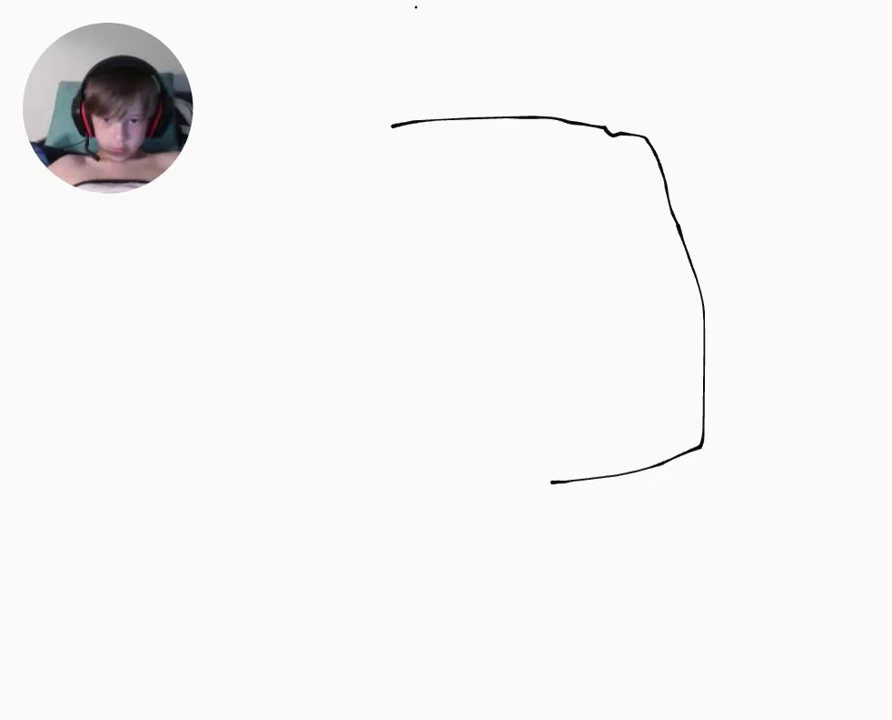
key(ctrl+z)
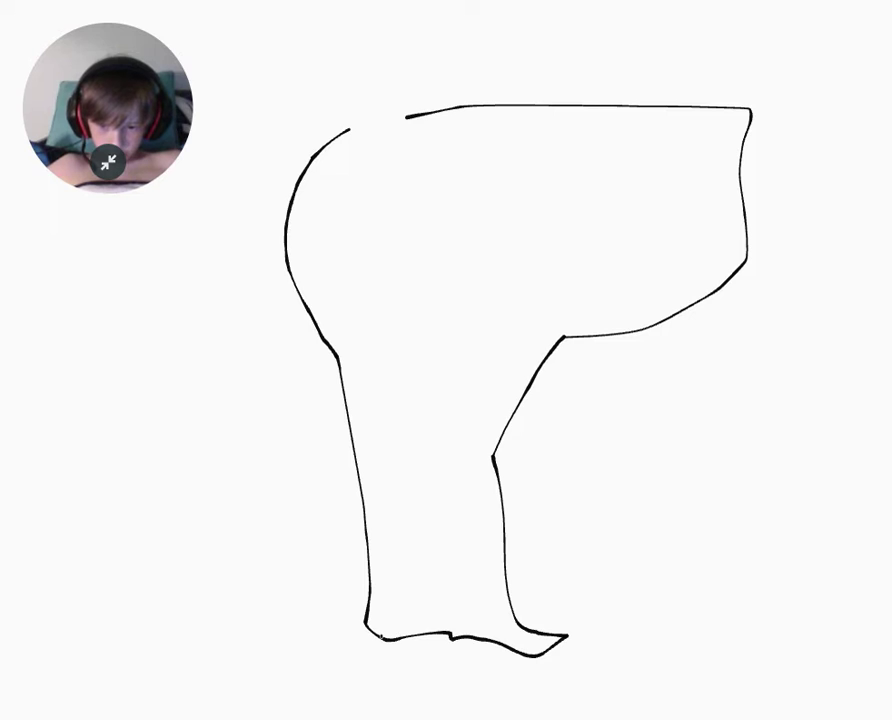
Draw the western, southern and eastern country borders and label them C, A and U
mouse_move(381, 635)
mouse_down()
mouse_move(377, 608)
mouse_move(396, 518)
mouse_move(384, 356)
mouse_move(342, 357)
mouse_up()
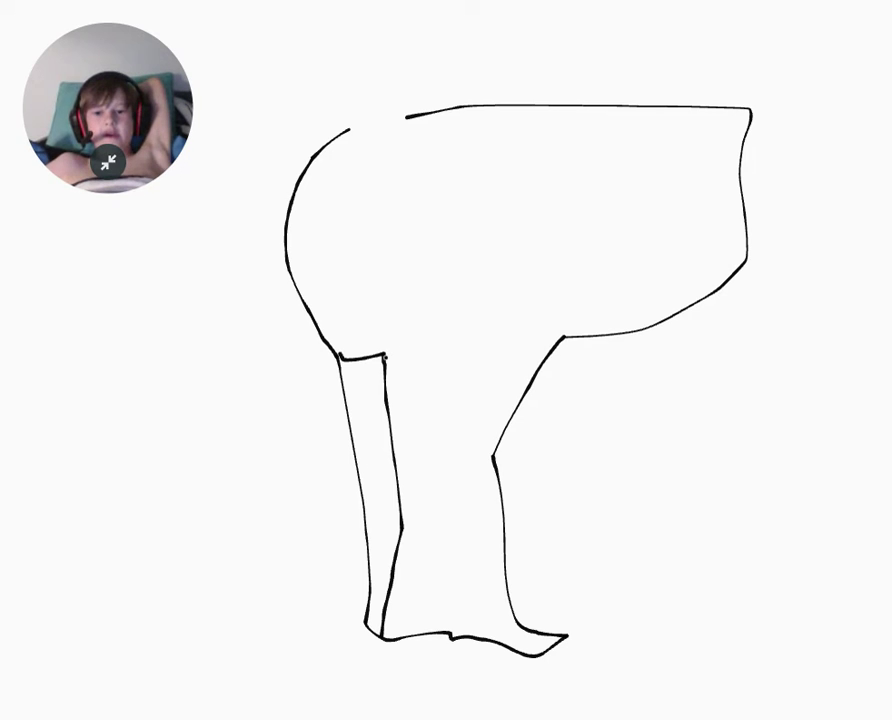
mouse_move(384, 356)
mouse_down()
mouse_move(490, 371)
mouse_move(478, 412)
mouse_move(508, 428)
mouse_up()
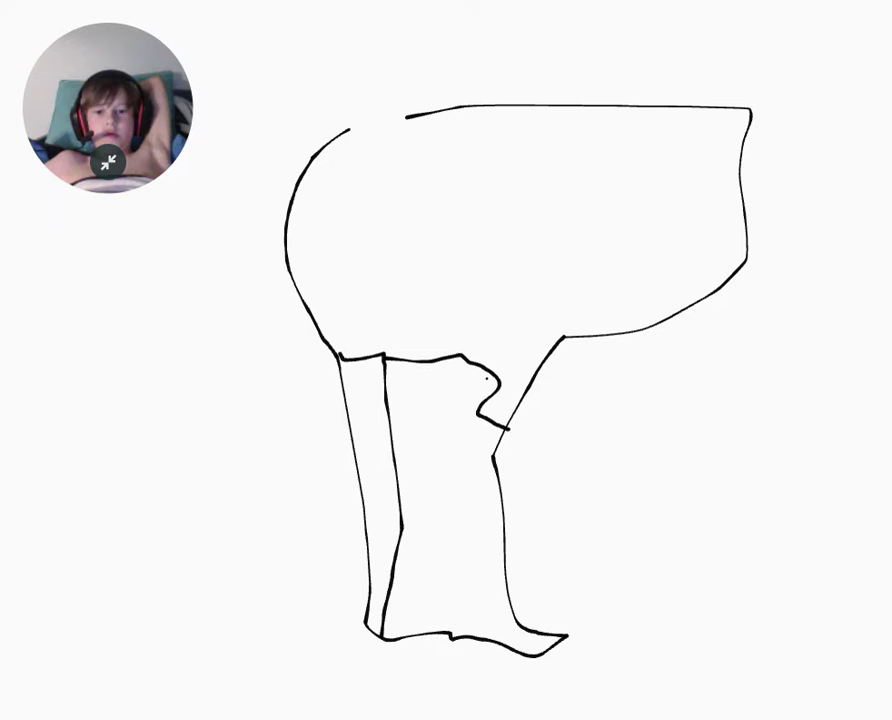
drag(490, 367, 542, 352)
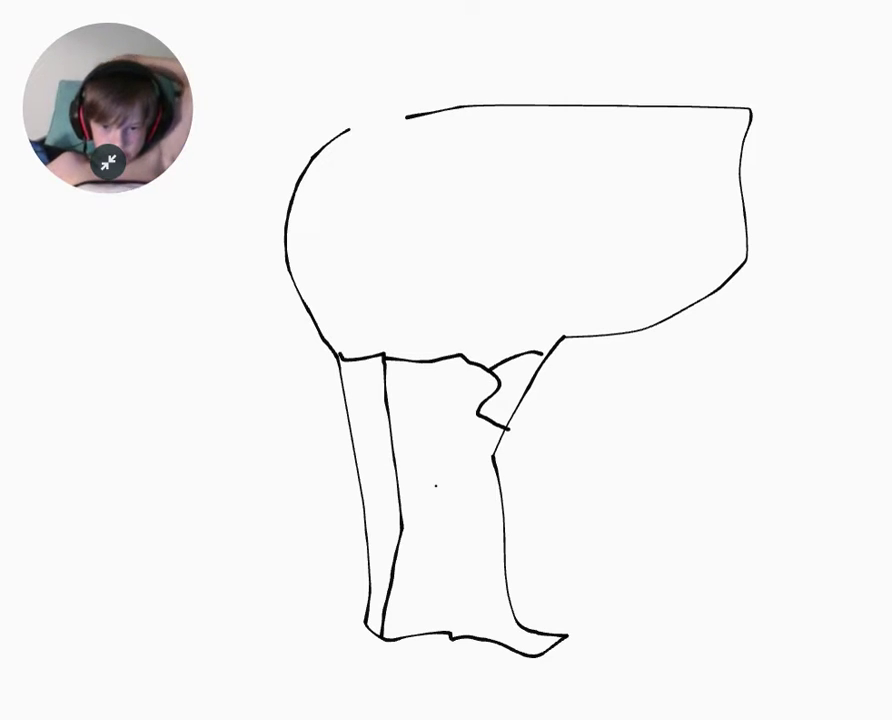
mouse_move(432, 502)
mouse_down()
mouse_move(446, 446)
mouse_move(458, 510)
mouse_move(458, 484)
mouse_up()
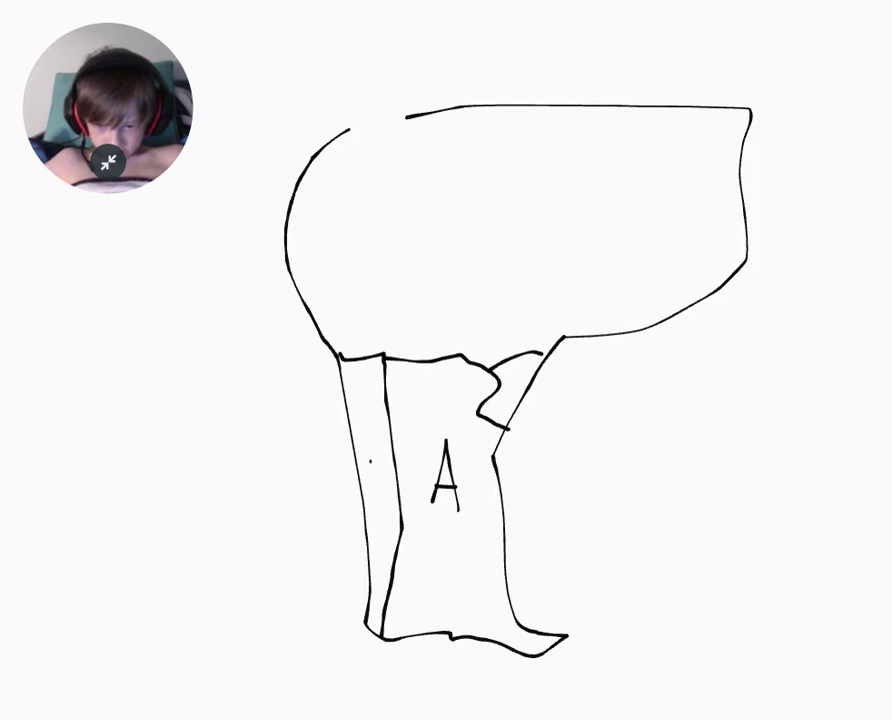
mouse_move(383, 458)
mouse_down()
mouse_move(370, 480)
mouse_move(388, 491)
mouse_up()
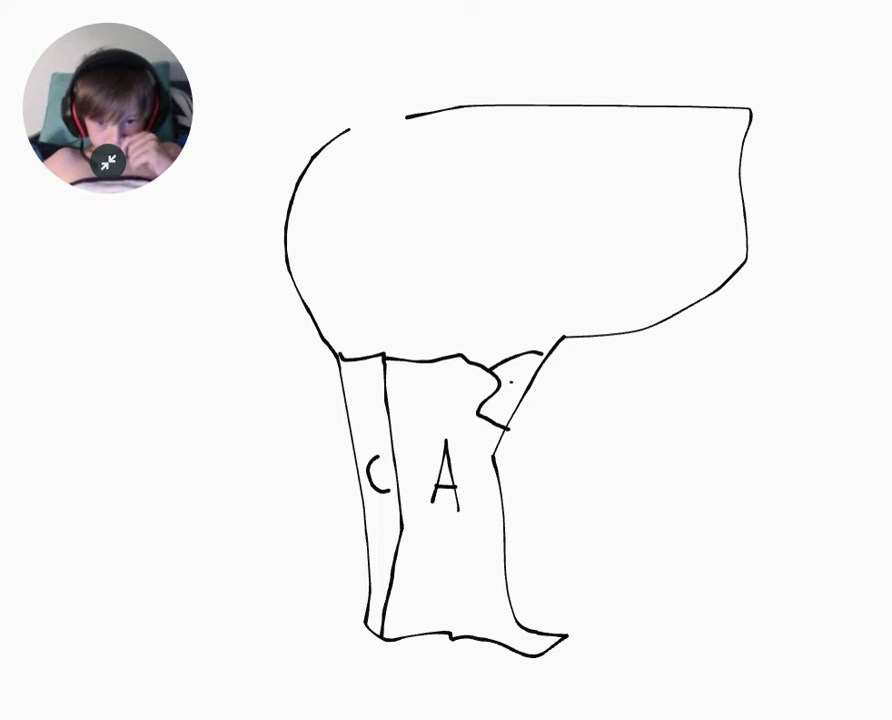
mouse_move(508, 372)
mouse_down()
mouse_move(512, 388)
mouse_move(522, 373)
mouse_up()
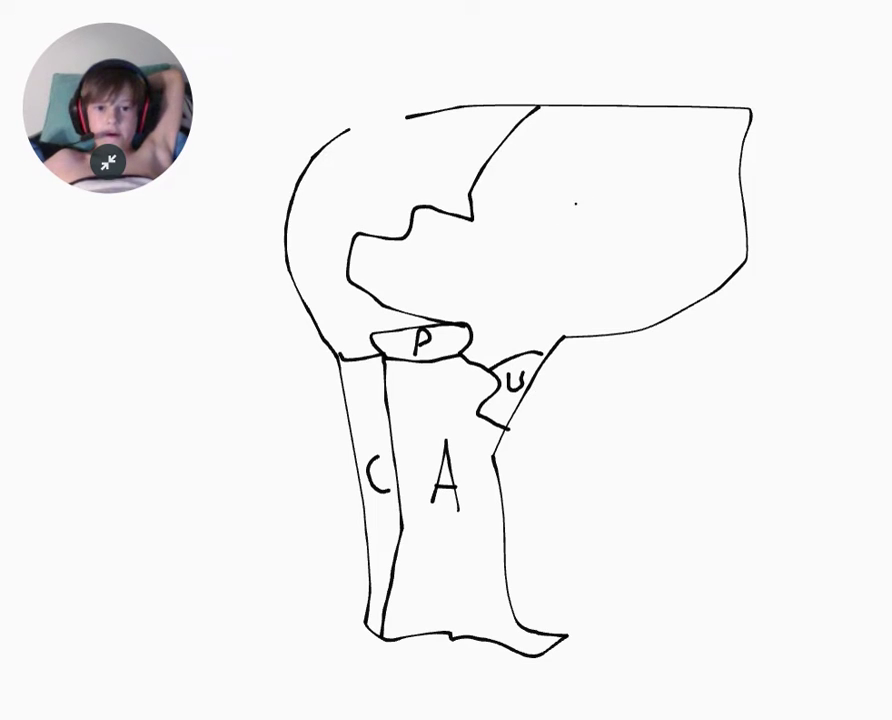
Label Brazil B, divide the northern coast into small countries, and write F, S and G
mouse_move(590, 205)
mouse_down()
mouse_move(560, 288)
mouse_move(604, 240)
mouse_move(597, 203)
mouse_up()
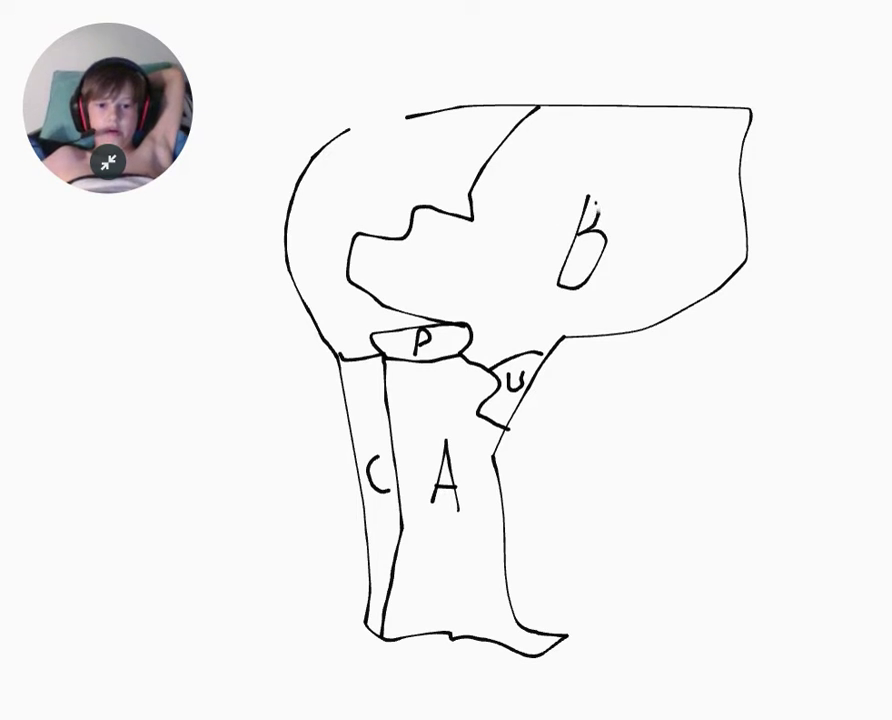
mouse_move(490, 118)
mouse_down()
mouse_move(496, 150)
mouse_move(516, 132)
mouse_move(566, 118)
mouse_up()
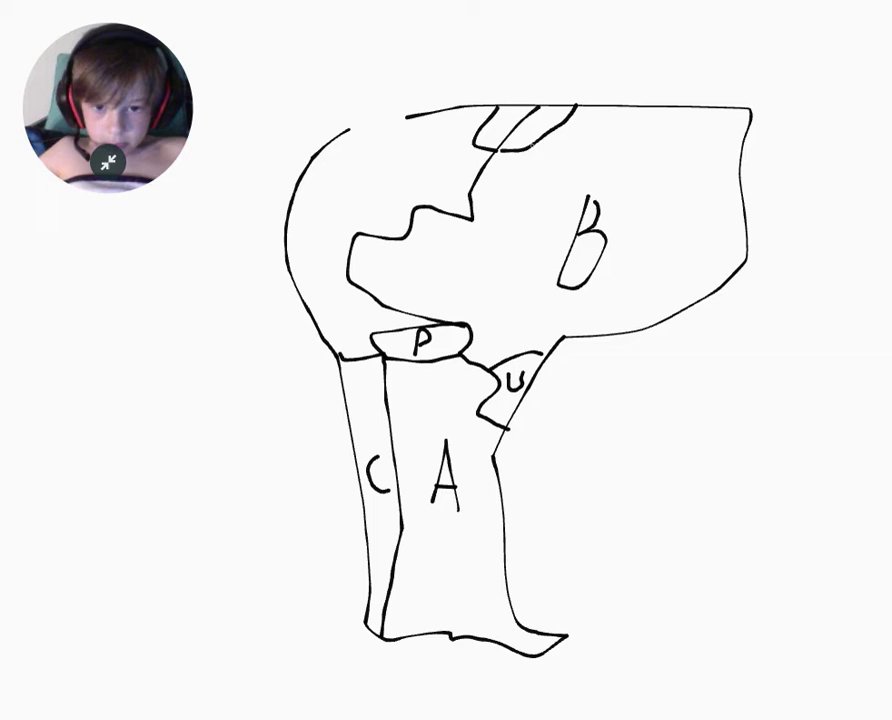
mouse_move(512, 148)
mouse_down()
mouse_move(562, 140)
mouse_move(622, 100)
mouse_up()
click(578, 118)
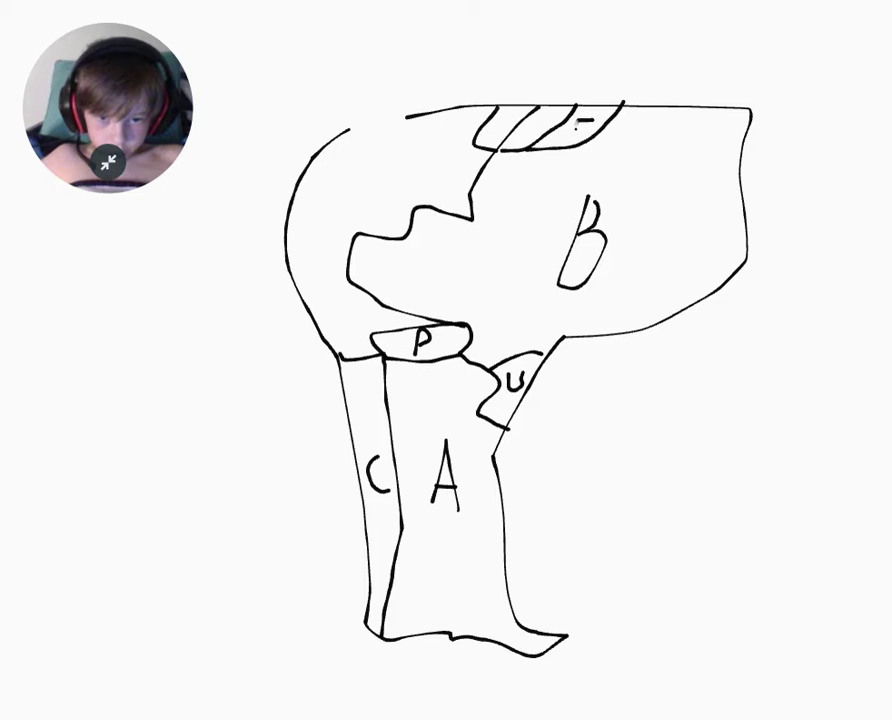
mouse_move(578, 120)
mouse_down()
mouse_move(578, 134)
mouse_move(588, 126)
mouse_up()
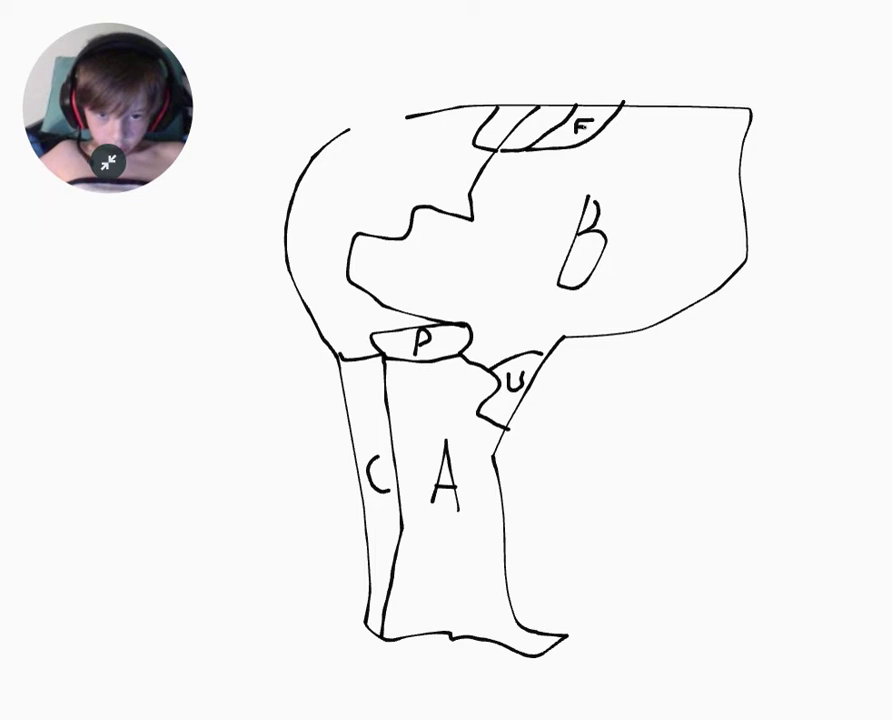
mouse_move(535, 112)
mouse_down()
mouse_move(520, 118)
mouse_move(517, 134)
mouse_up()
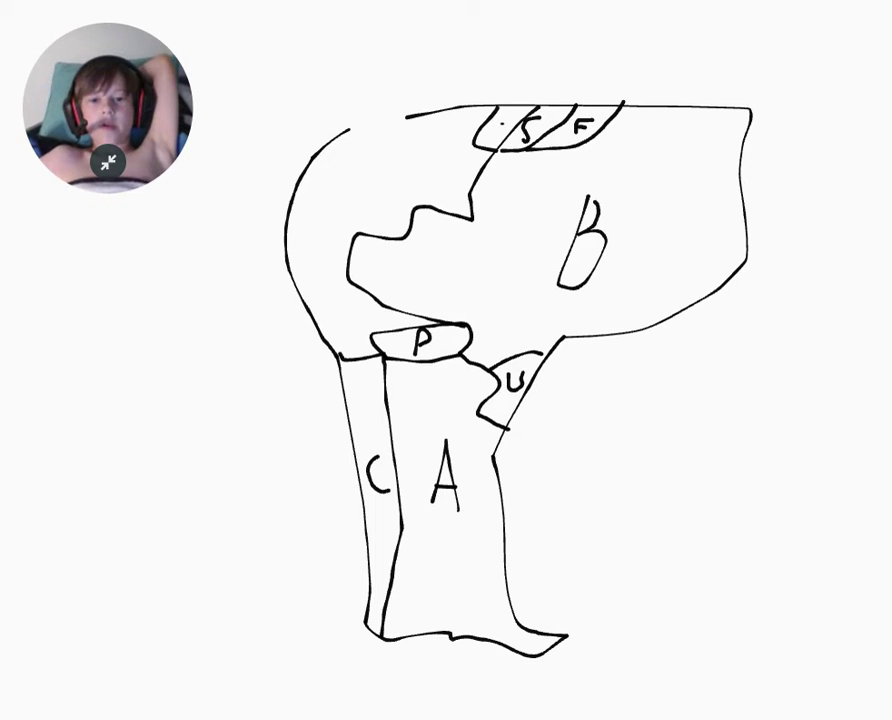
mouse_move(507, 116)
mouse_down()
mouse_move(505, 132)
mouse_move(507, 125)
mouse_up()
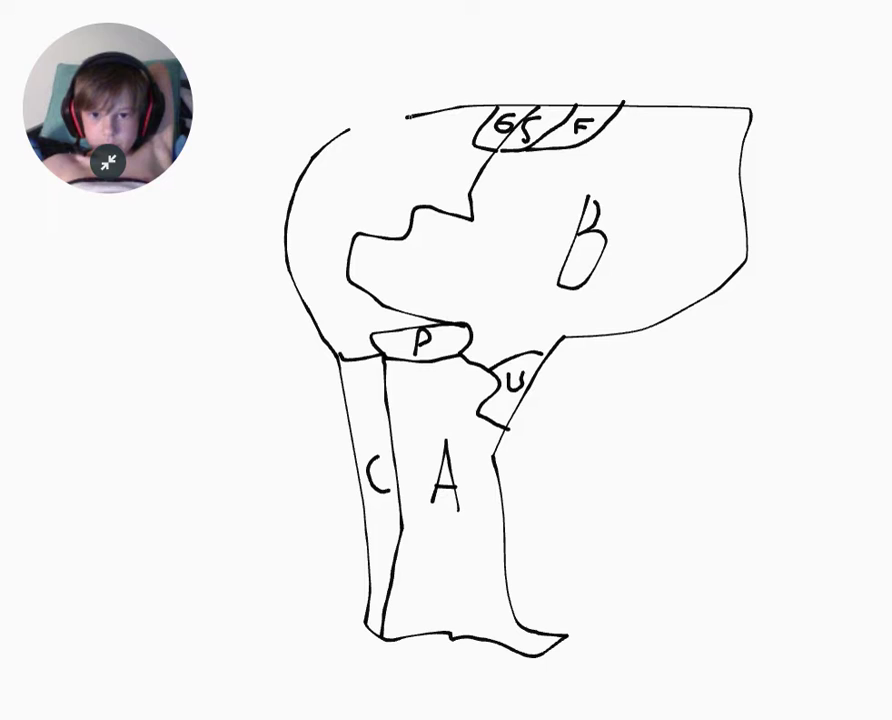
Draw the north-west coastline toward Central America, plus the V country and a new north-western border
drag(402, 116, 335, 58)
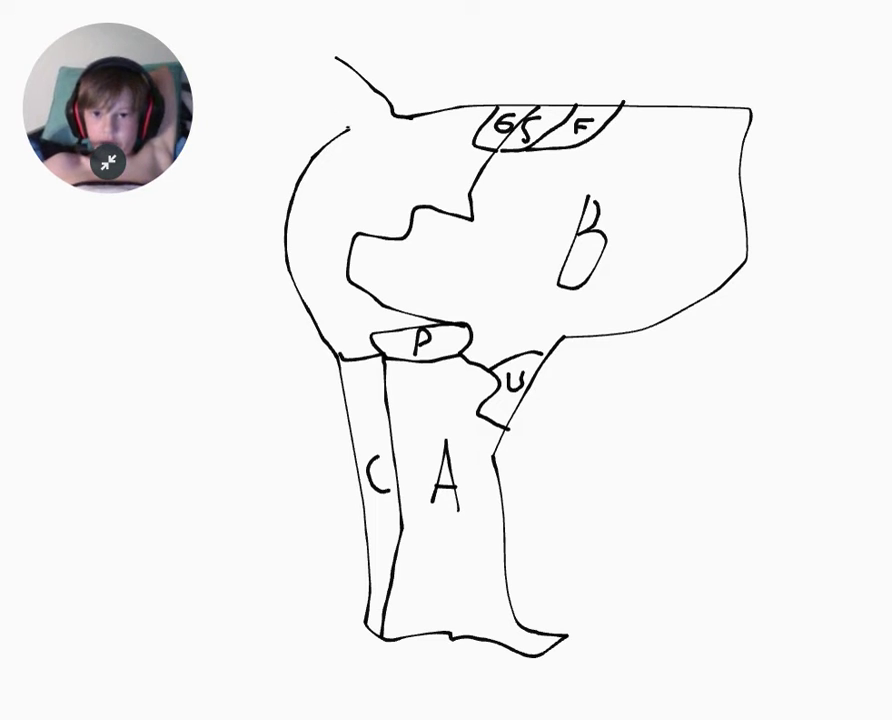
drag(348, 130, 255, 72)
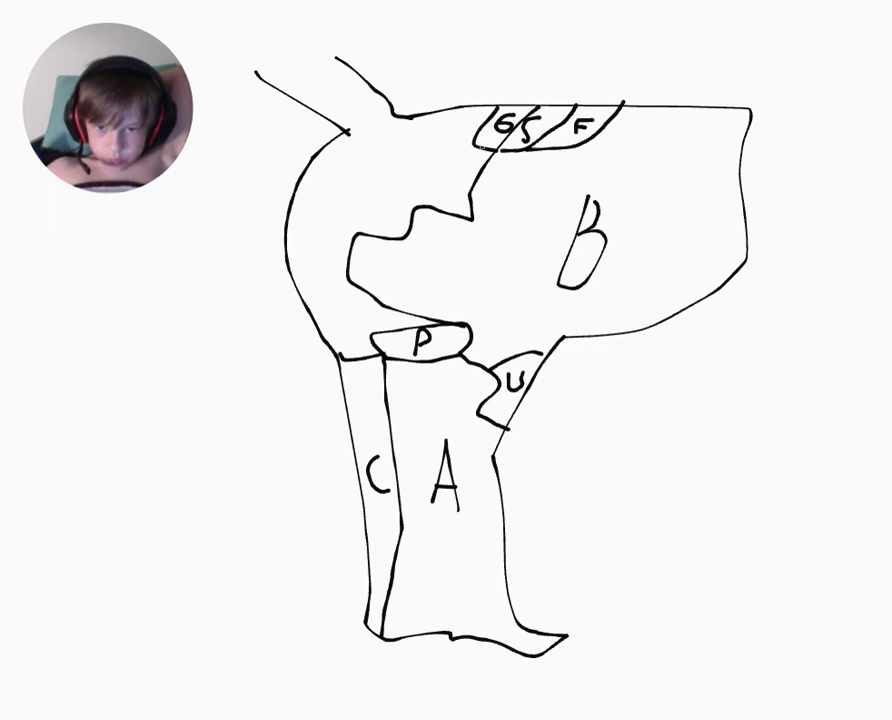
drag(402, 116, 470, 150)
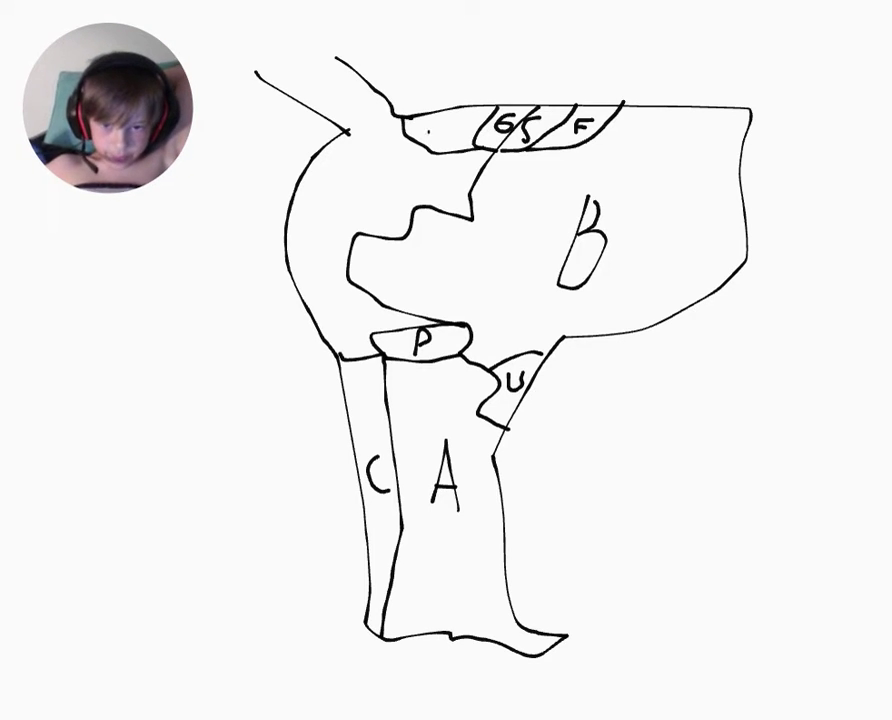
drag(427, 123, 456, 120)
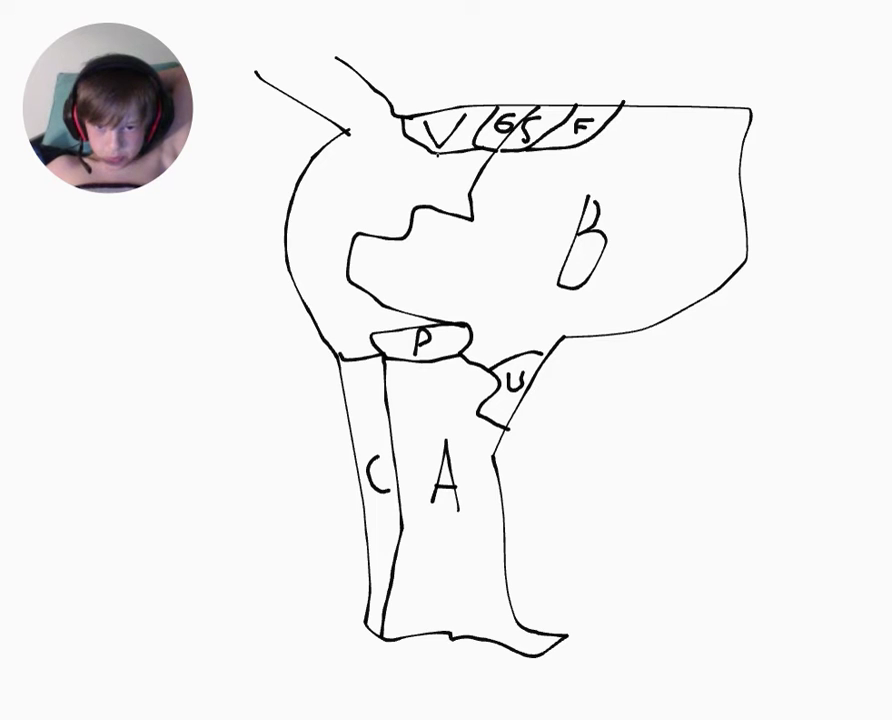
drag(470, 187, 346, 145)
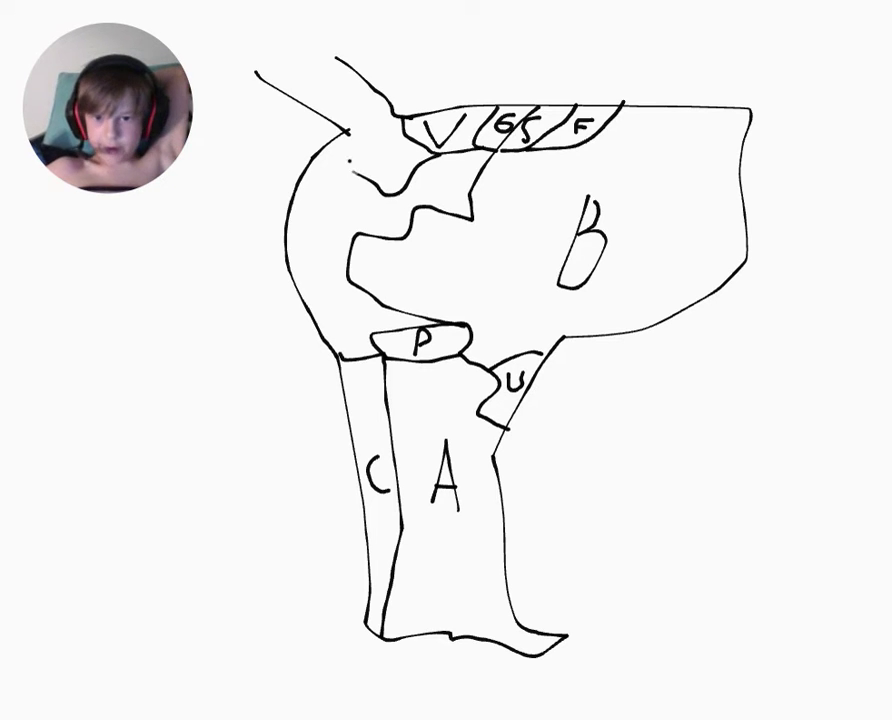
mouse_move(347, 132)
mouse_down()
mouse_move(388, 103)
mouse_move(392, 166)
mouse_move(334, 210)
mouse_move(304, 296)
mouse_up()
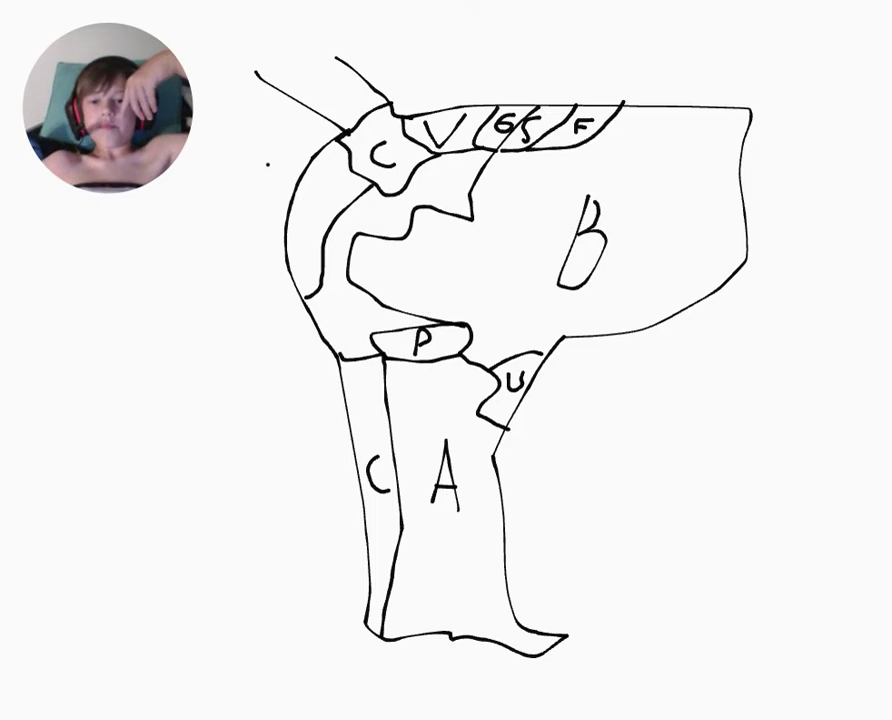
Split the western coast with a new border, relabel P lower, and undo the stray line under G
mouse_move(317, 183)
mouse_down()
mouse_move(311, 205)
mouse_move(318, 197)
mouse_up()
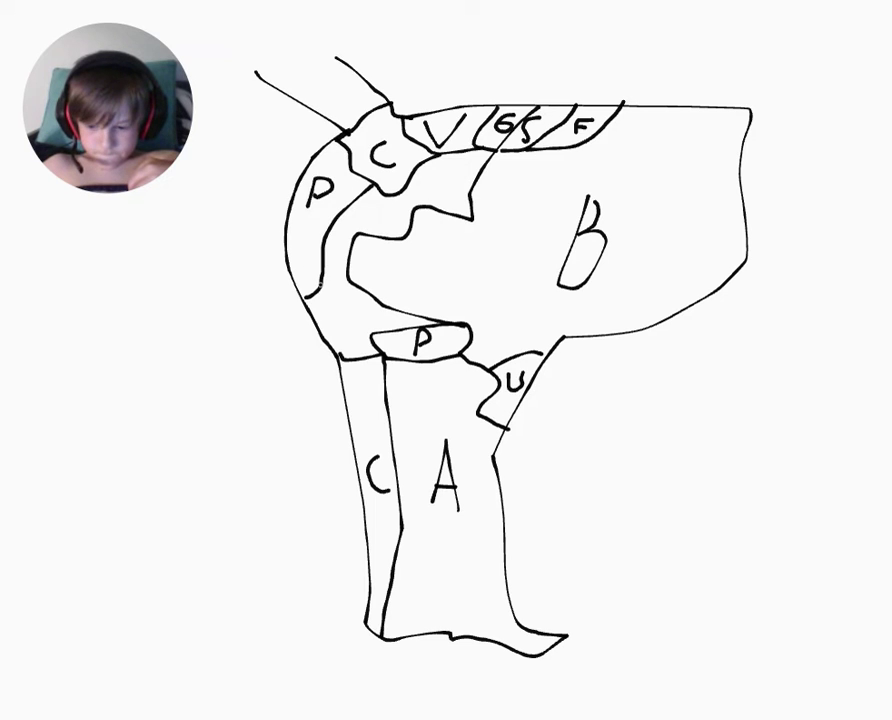
key(ctrl+z)
key(ctrl+z)
key(ctrl+z)
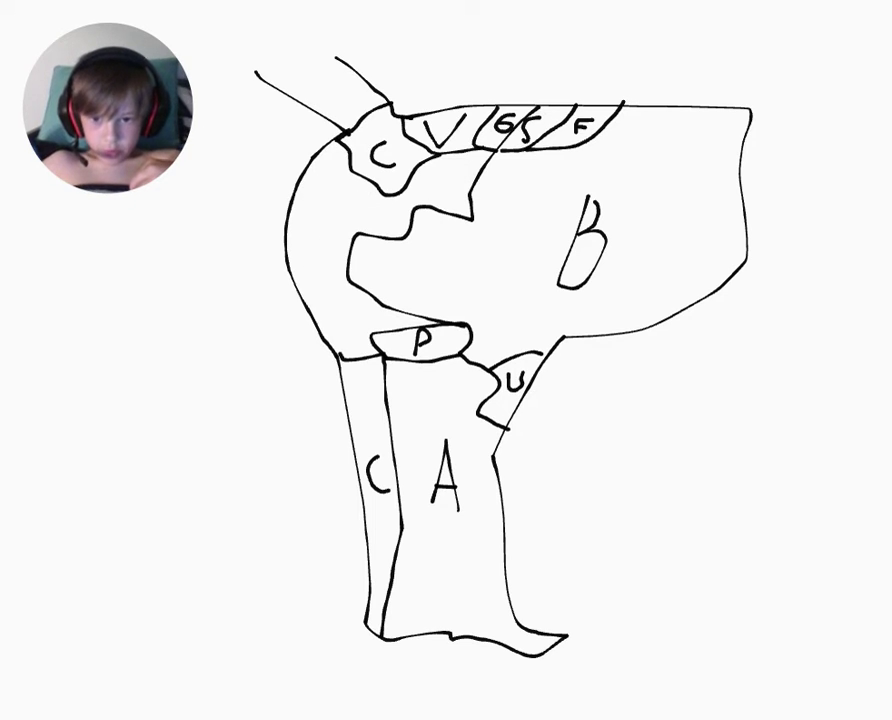
mouse_move(384, 193)
mouse_down()
mouse_move(330, 206)
mouse_move(292, 252)
mouse_up()
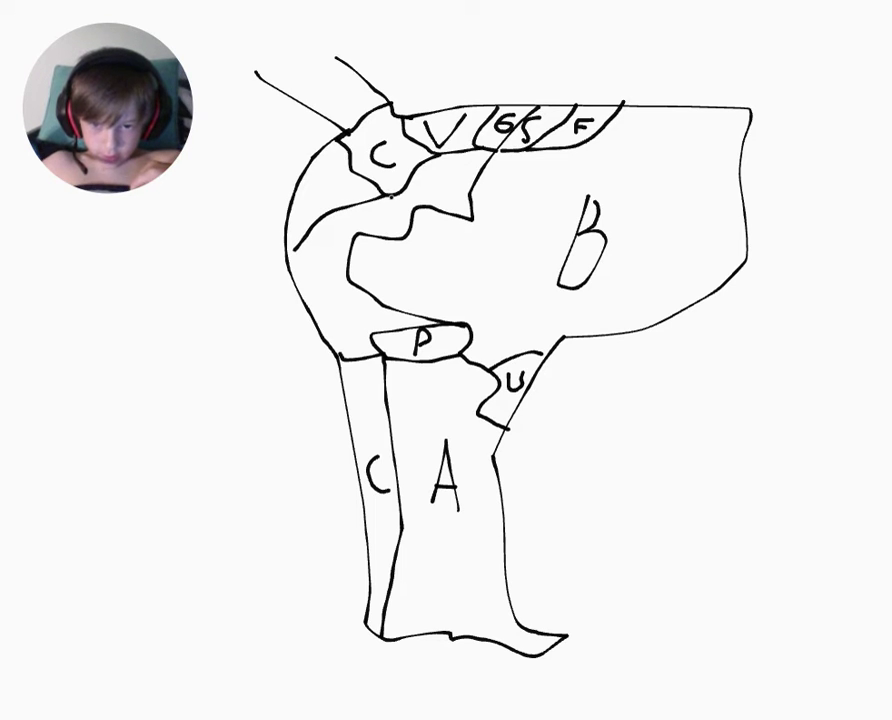
drag(398, 200, 386, 194)
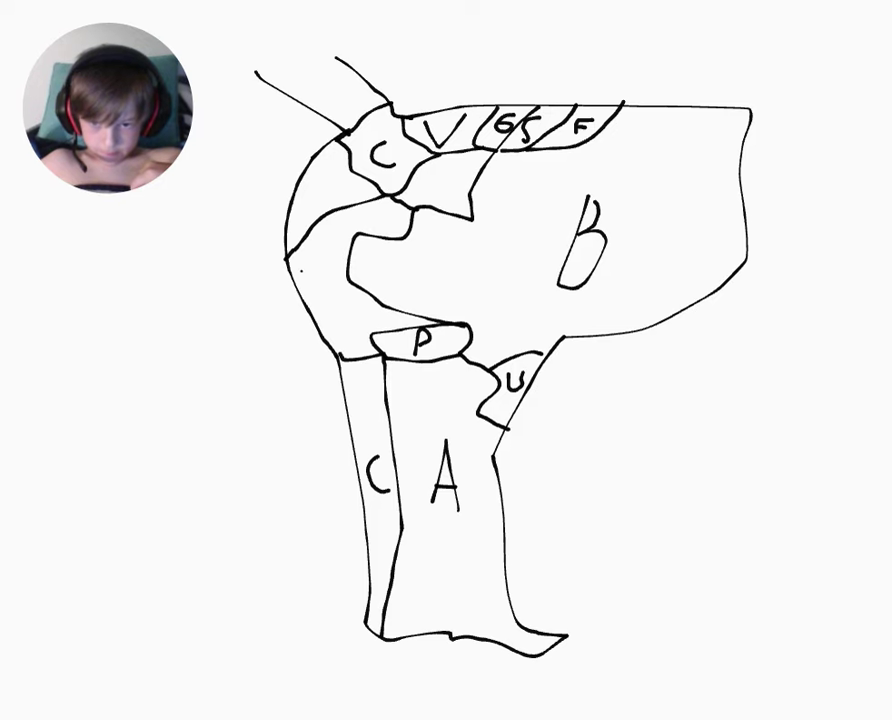
mouse_move(310, 264)
mouse_down()
mouse_move(309, 290)
mouse_move(336, 284)
mouse_up()
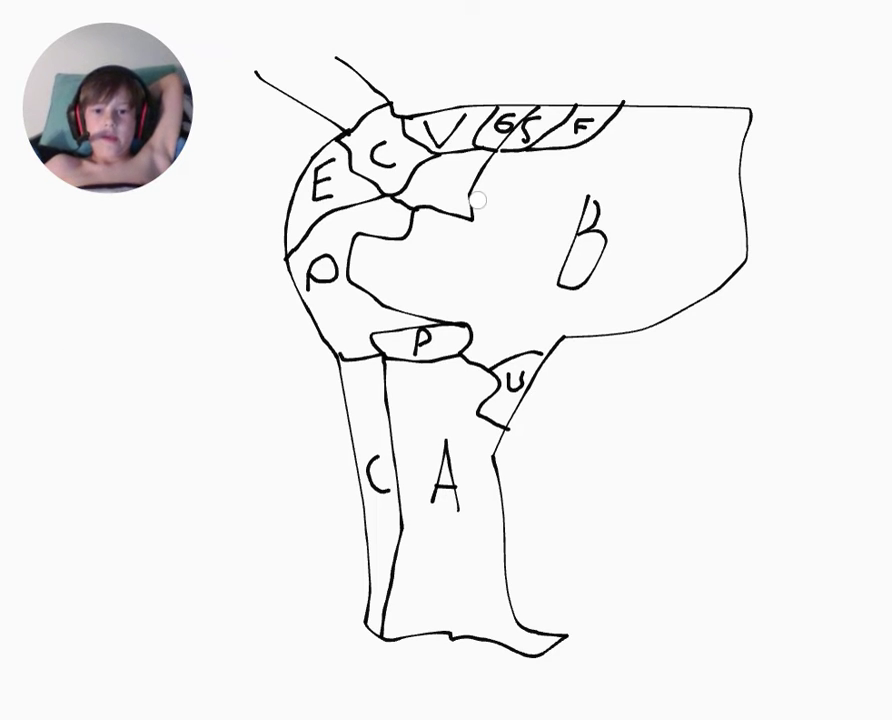
key(ctrl+z)
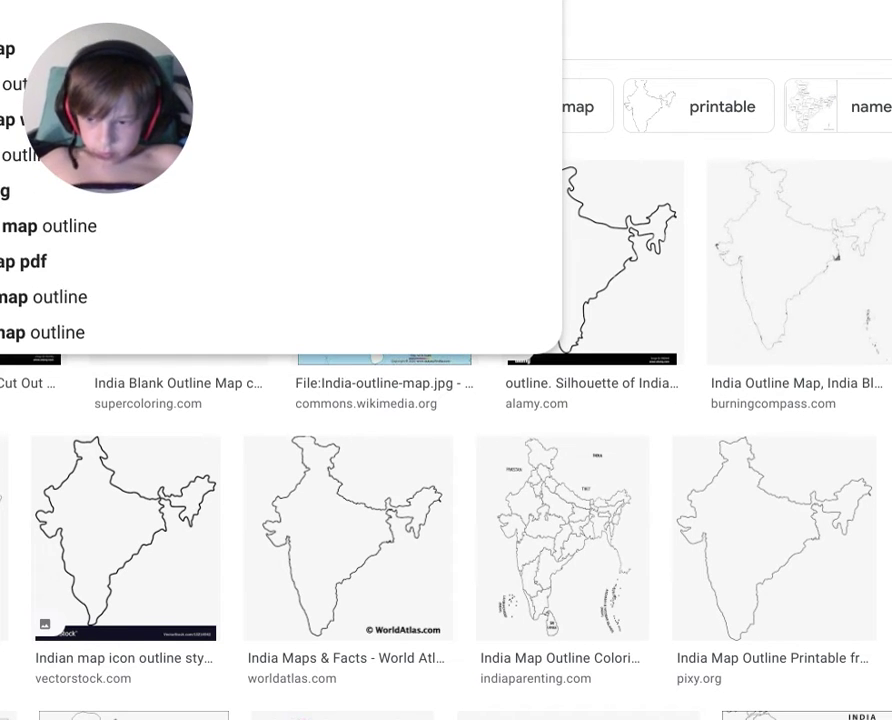
Dismiss the search suggestions and scroll through the South America map results
key(Escape)
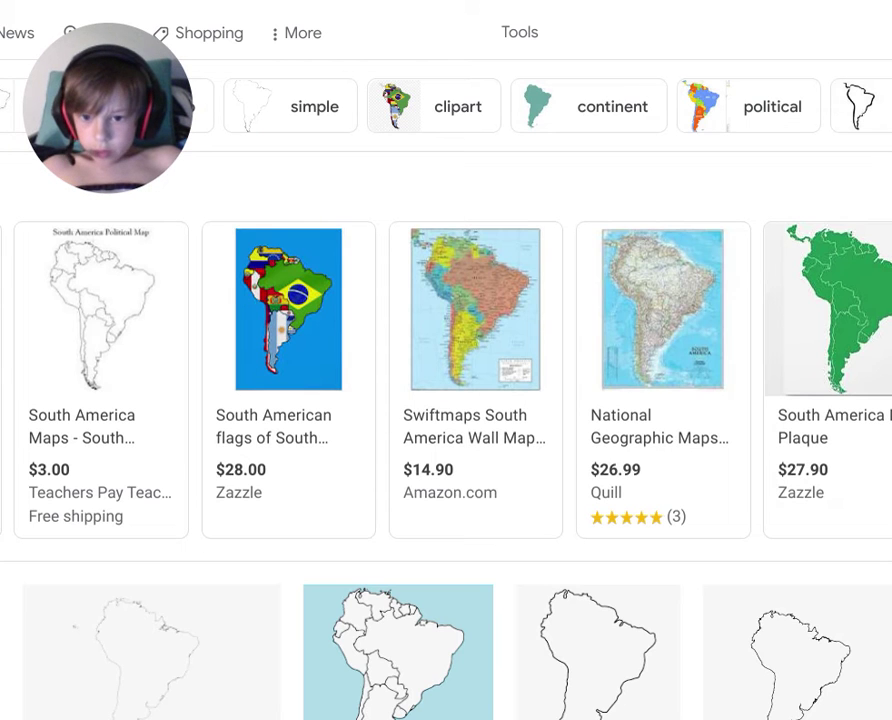
scroll(245, 363, down, 5)
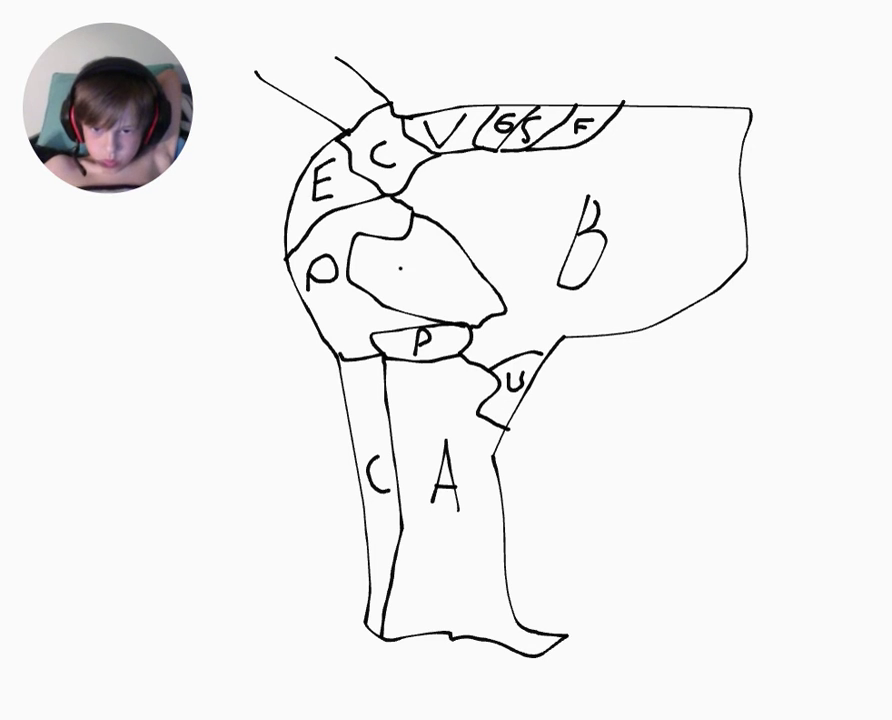
Write the letter B inside the new inland region between P and Brazil
drag(401, 248, 405, 290)
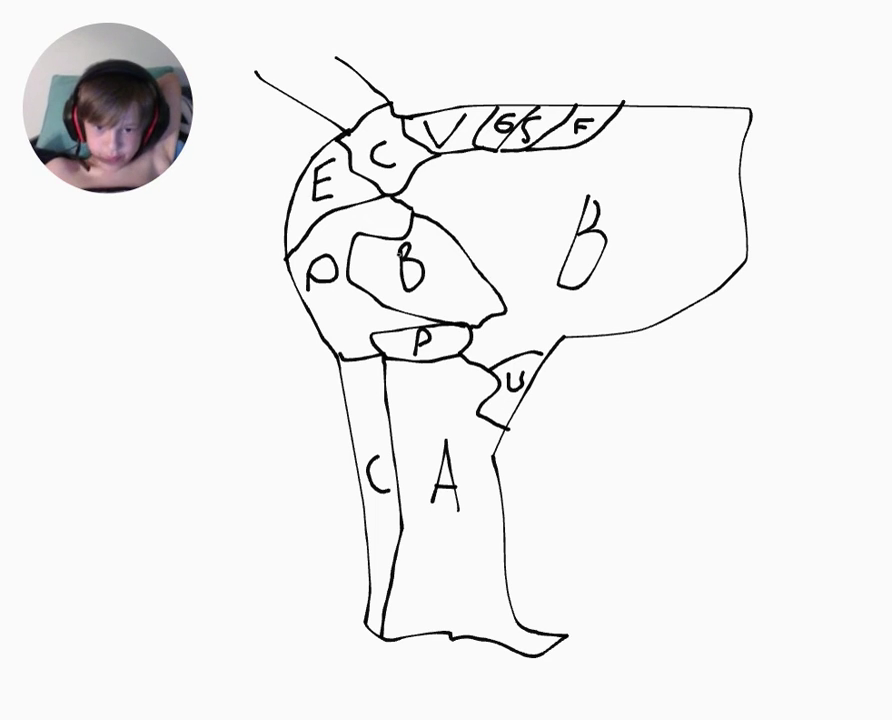